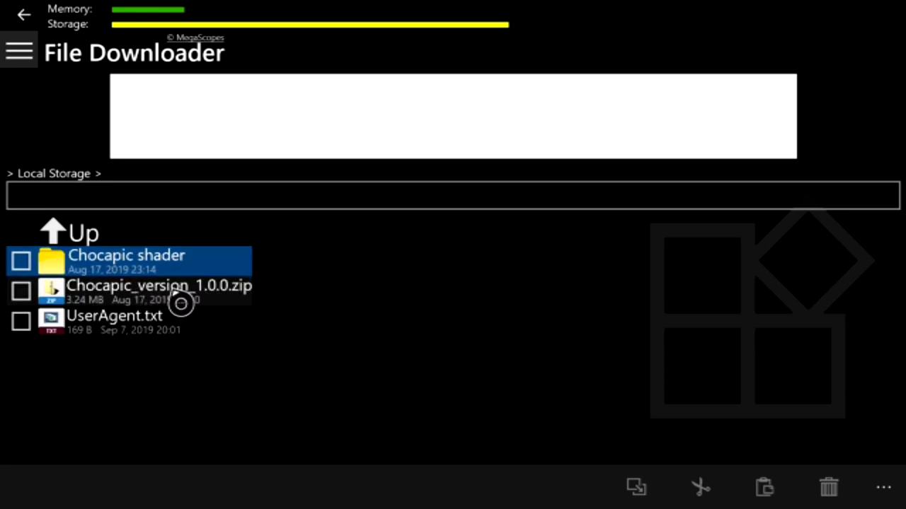
Step: Open Chocapic_version_1.0.0.zip, select all of its contents and copy them
double_click(151, 302)
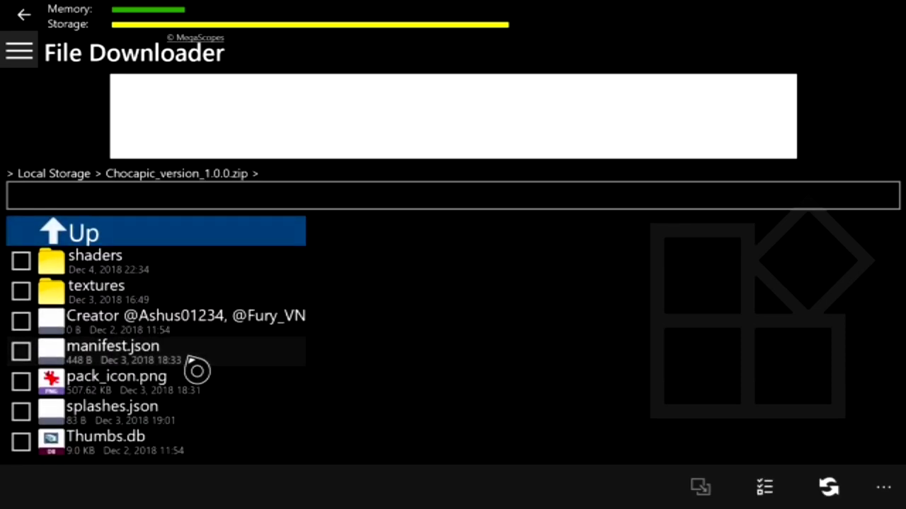
left_click(883, 488)
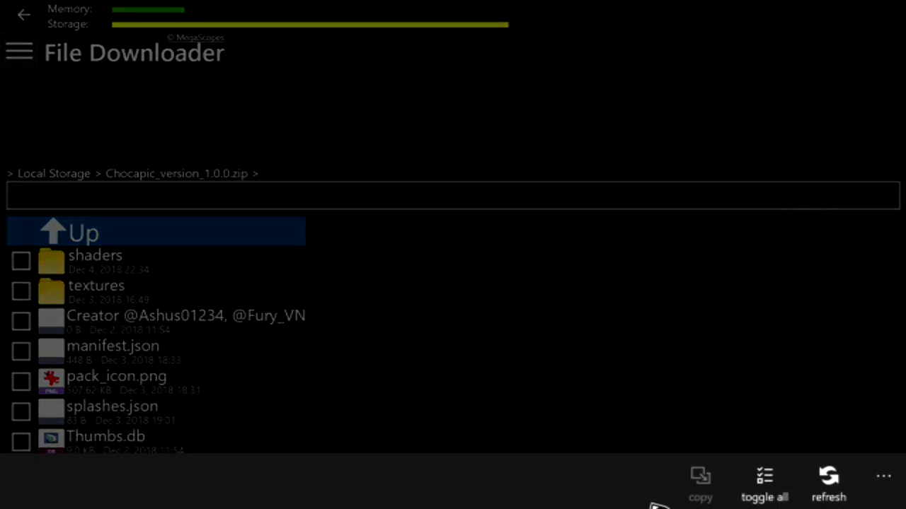
left_click(884, 485)
left_click(765, 496)
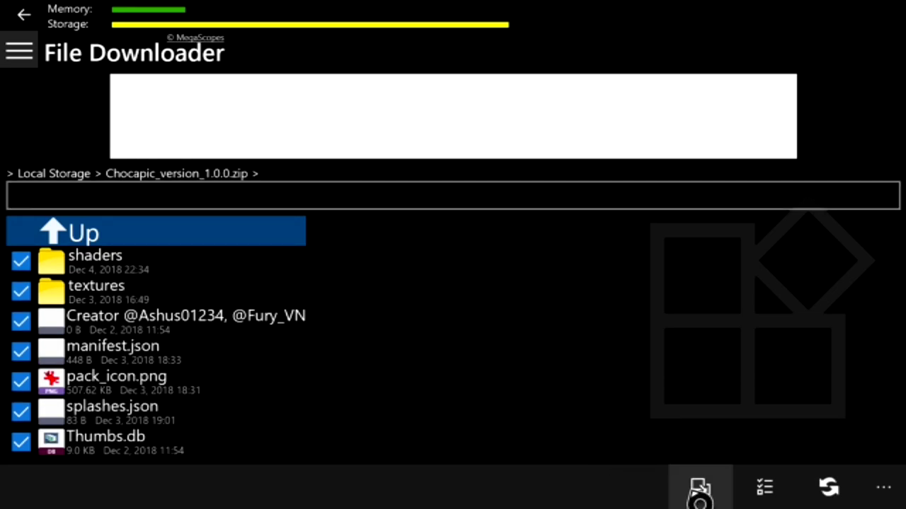
left_click(883, 495)
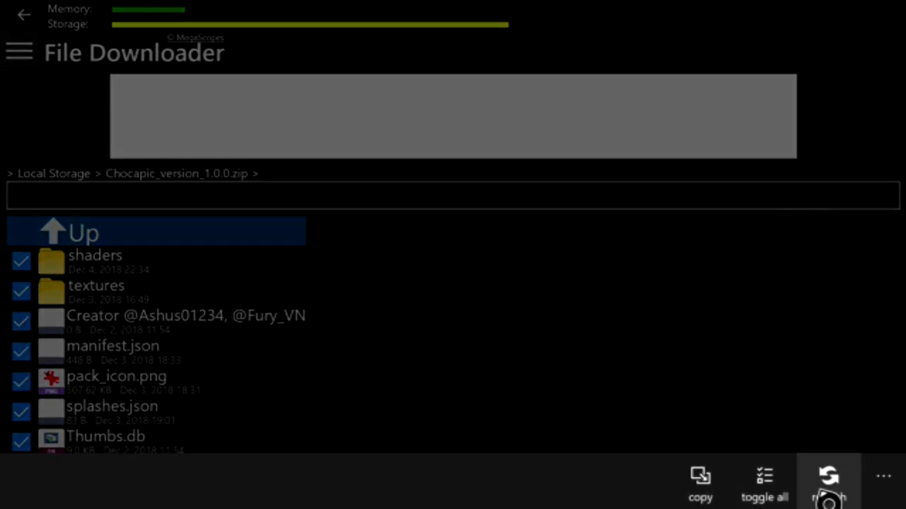
left_click(878, 495)
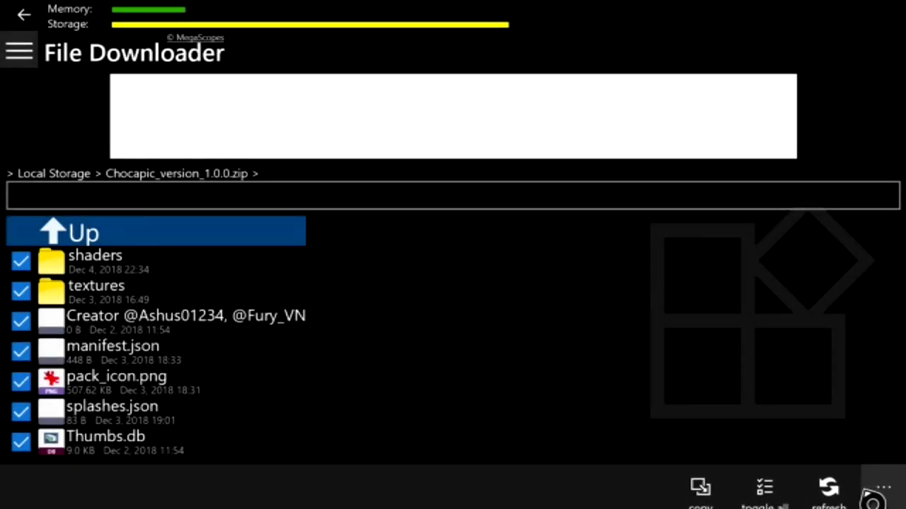
left_click(702, 505)
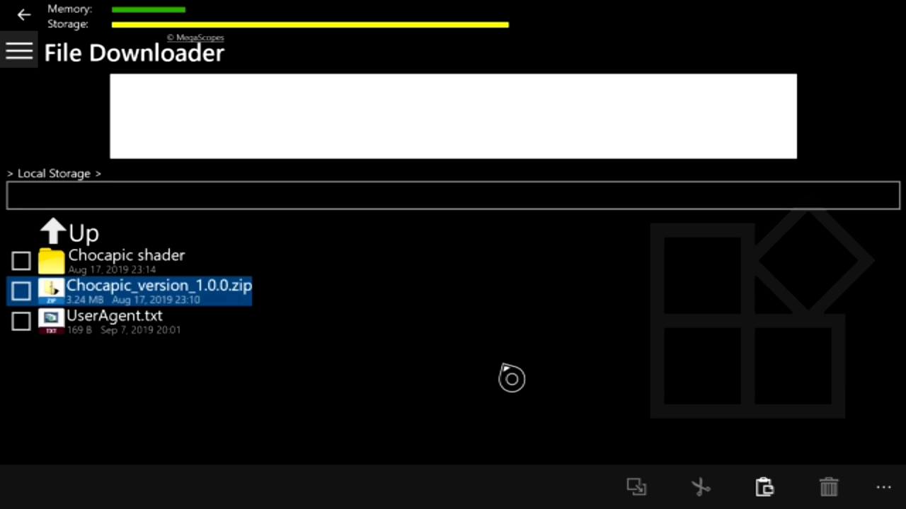
Step: Paste the copied archive contents into the Chocapic shader folder
double_click(151, 271)
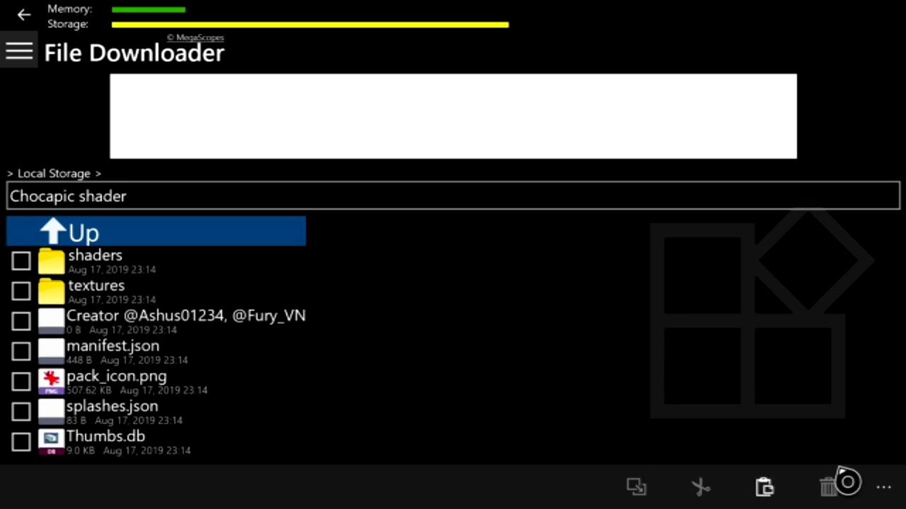
left_click(893, 493)
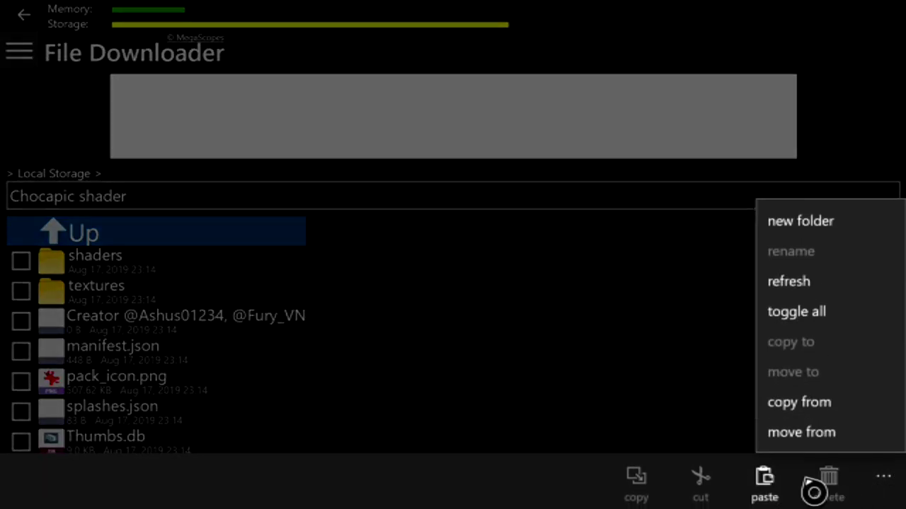
left_click(871, 495)
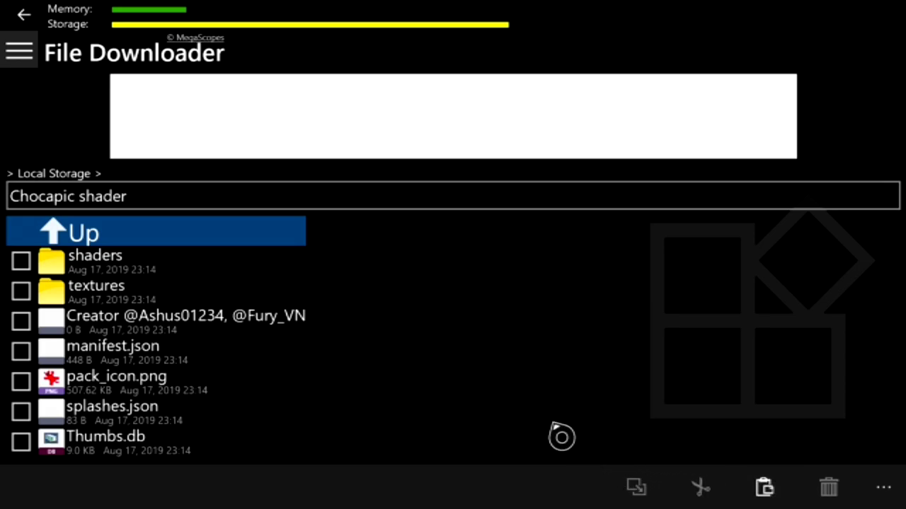
Step: Open the full My games & apps page from the guide and switch to Apps
key("super")
key("Down")
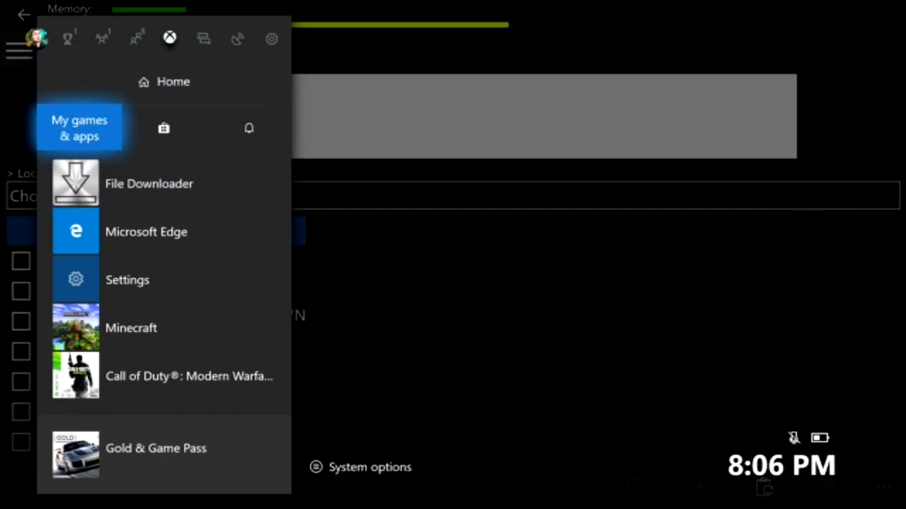
key("Return")
key("Return")
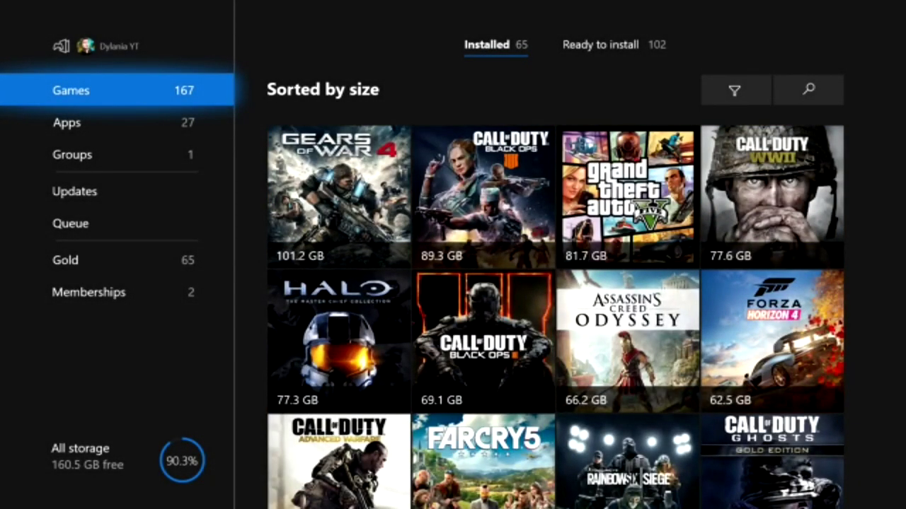
key("Down")
Step: Select Unified File Organizer in the apps grid and launch it
key("Right")
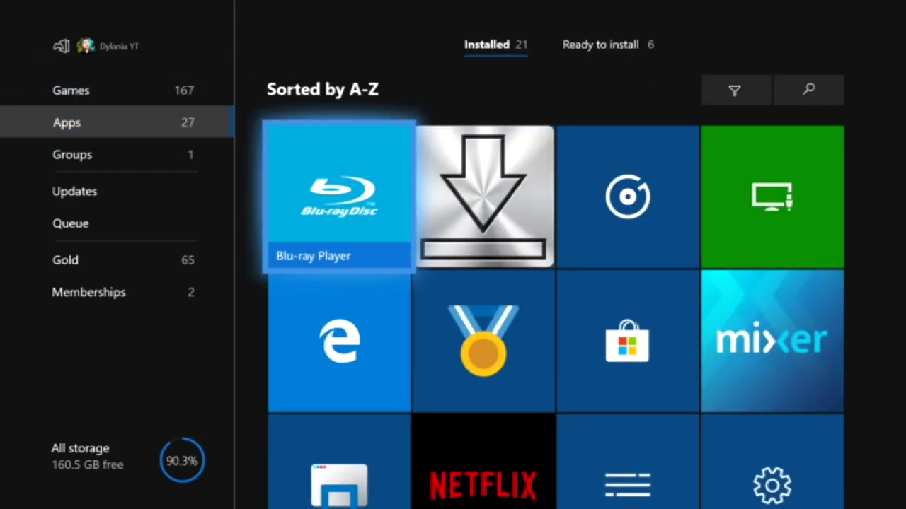
key("Right")
key("Down")
key("Down")
key("Right")
key("Down")
key("Up")
key("Left")
key("Left")
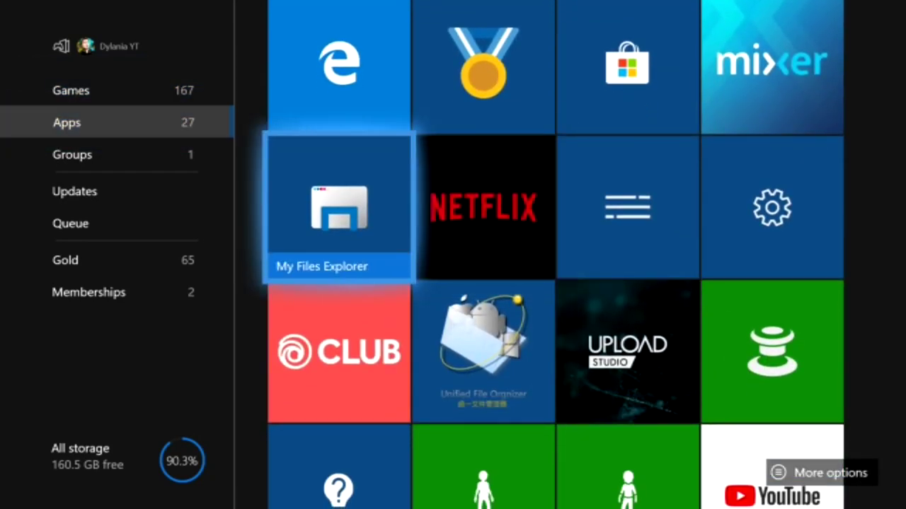
key("Down")
key("Down")
key("Right")
key("Up")
key("Return")
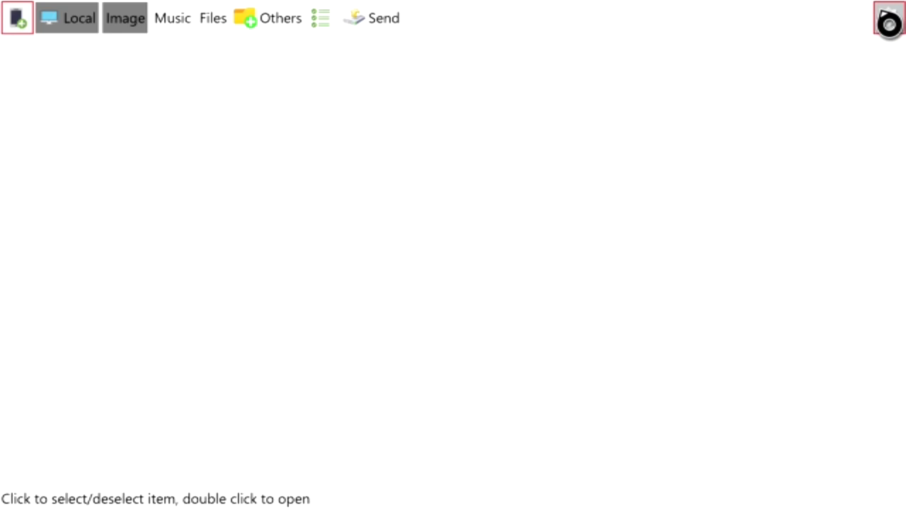
Step: From Unified File Organizer's settings, open the Default folder in File Explorer
left_click(889, 26)
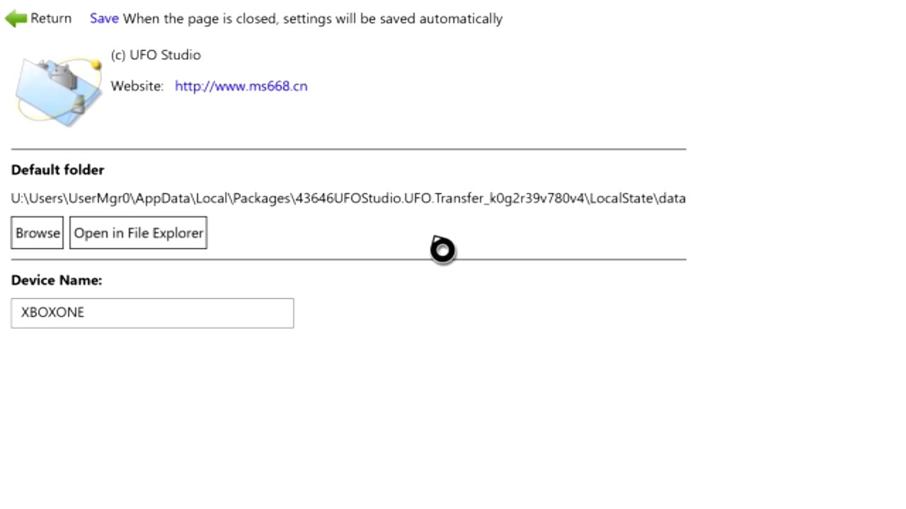
left_click(153, 249)
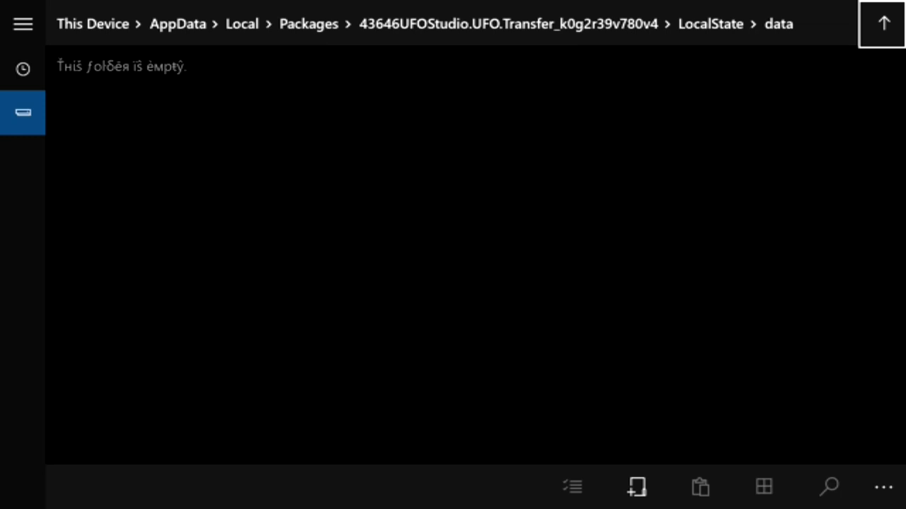
Step: Go up the folder path to the Packages folder
key("Left")
key("Left")
key("Left")
key("Left")
key("Left")
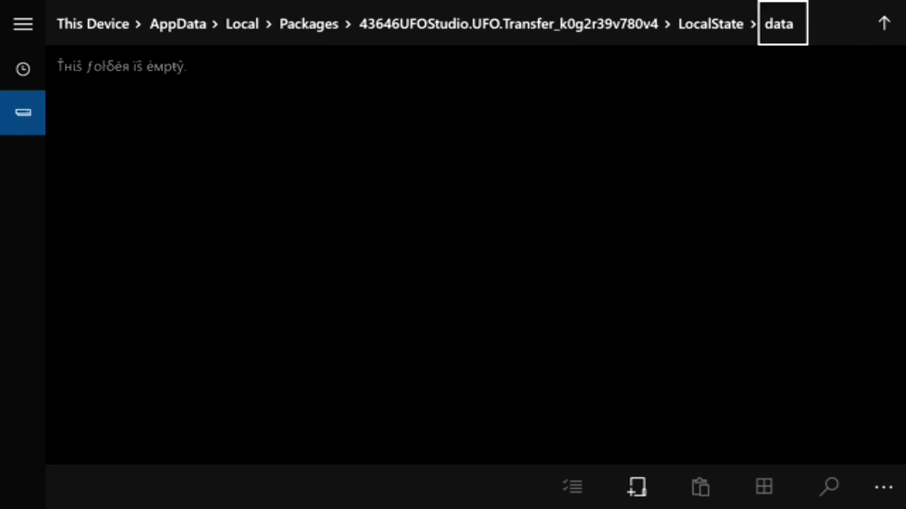
key("Right")
key("Right")
key("Right")
key("Left")
key("Left")
key("Left")
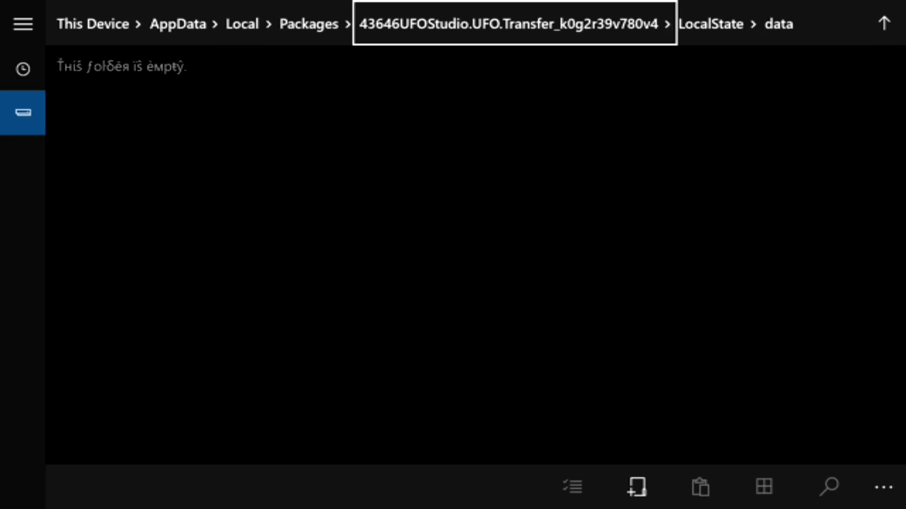
key("Right")
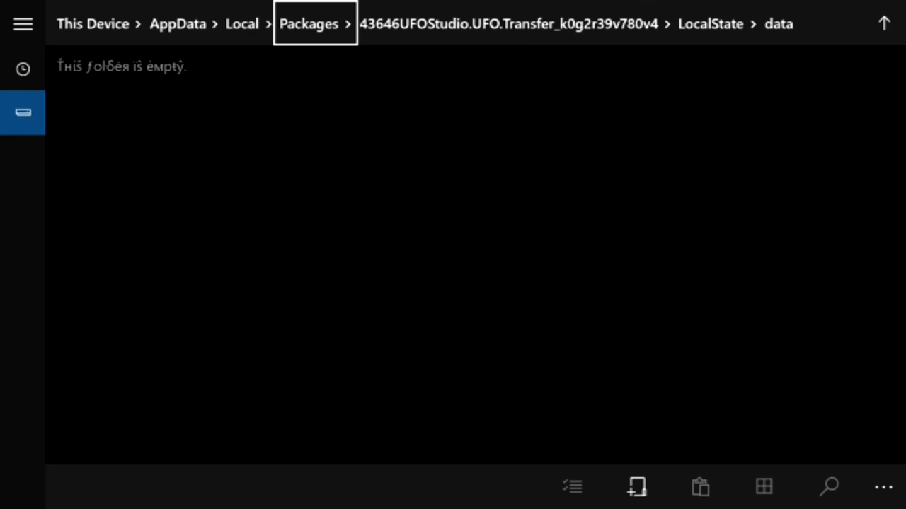
key("Return")
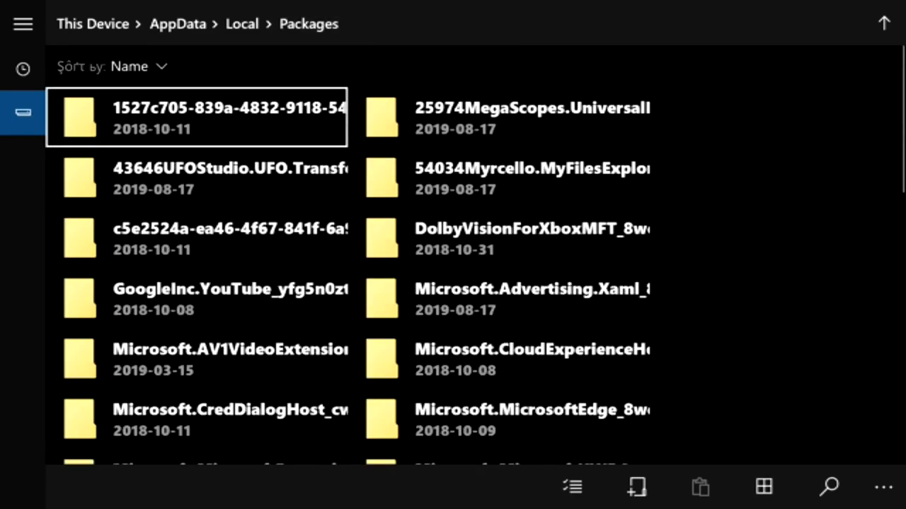
Step: Open the 25974MegaScopes.UniversalFileDownloader package folder
key("Down")
key("Right")
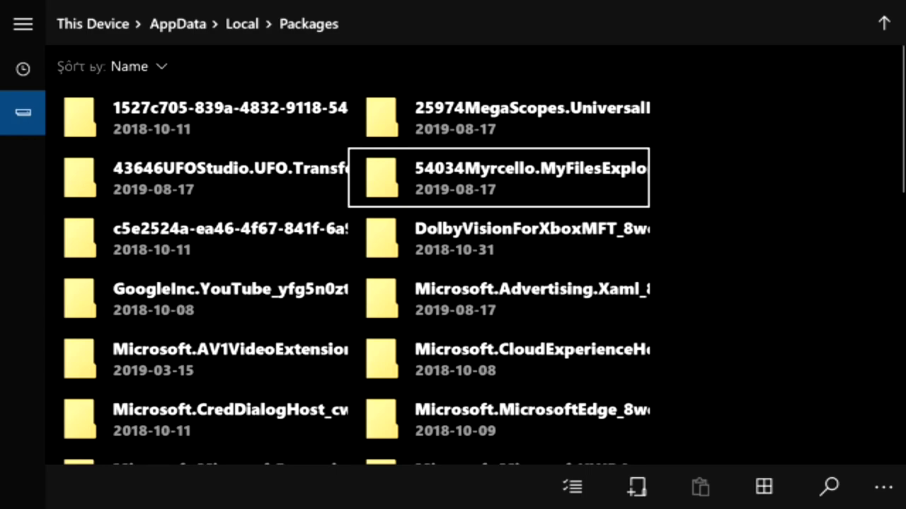
key("Up")
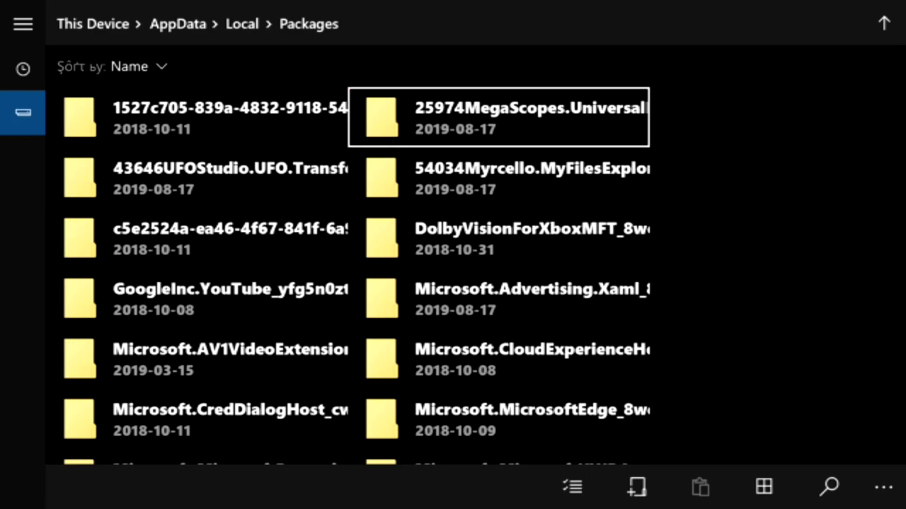
key("Up")
key("Return")
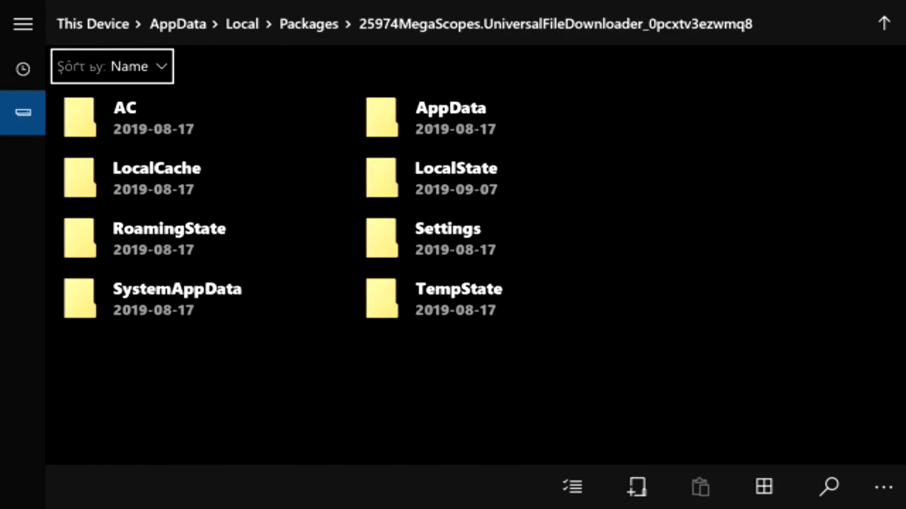
Step: Open LocalState and highlight the Chocapic shader folder
key("Down")
key("Down")
key("Right")
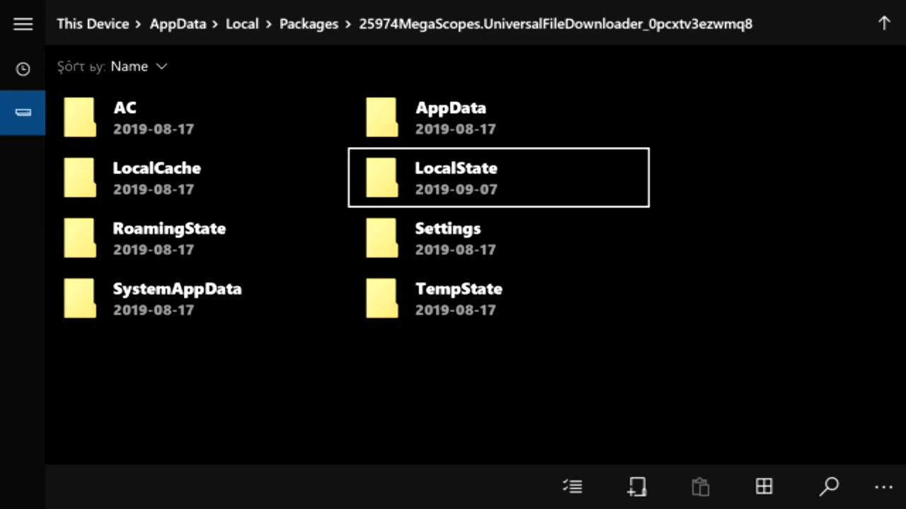
key("Return")
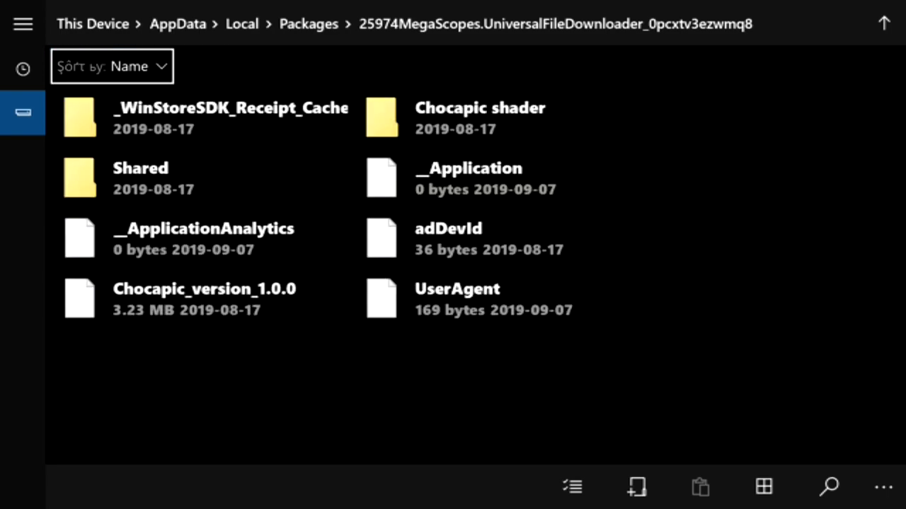
key("Down")
key("Right")
key("Down")
key("Up")
key("Down")
key("Up")
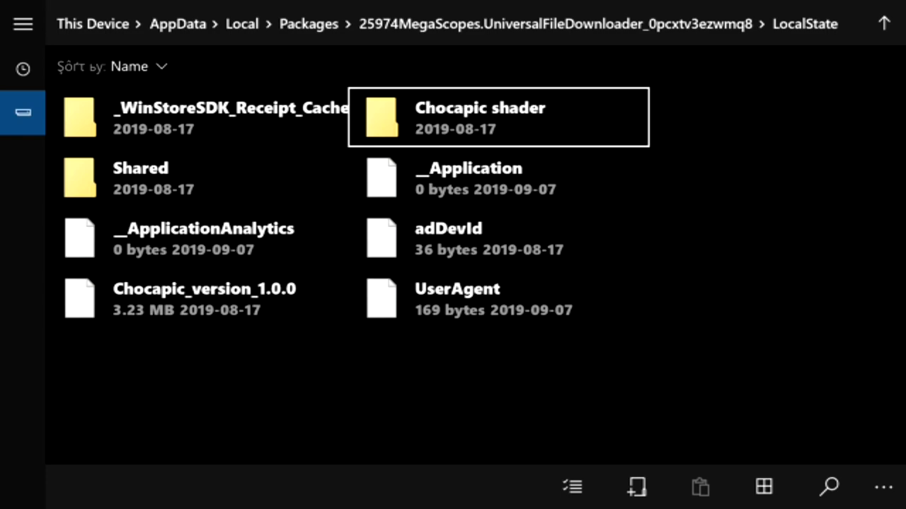
Step: Copy the Chocapic shader folder and return to Packages via the breadcrumb
key("Menu")
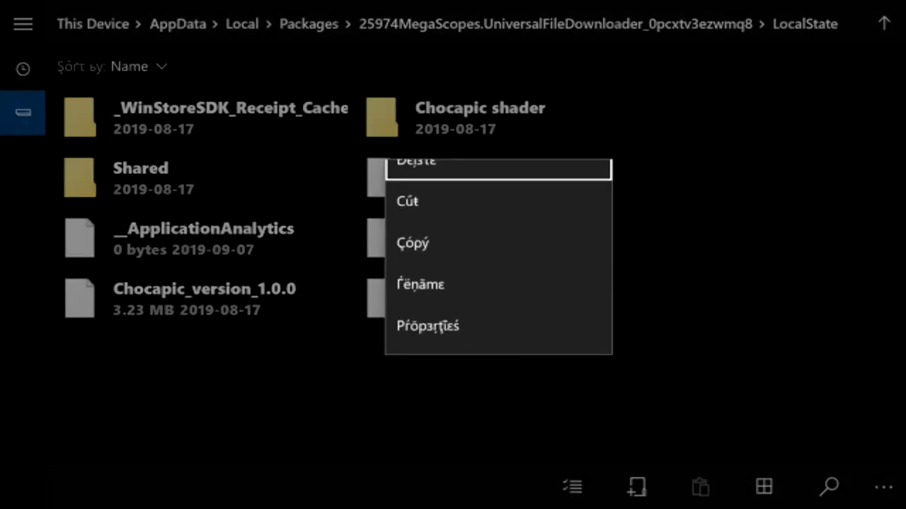
key("Down")
key("Down")
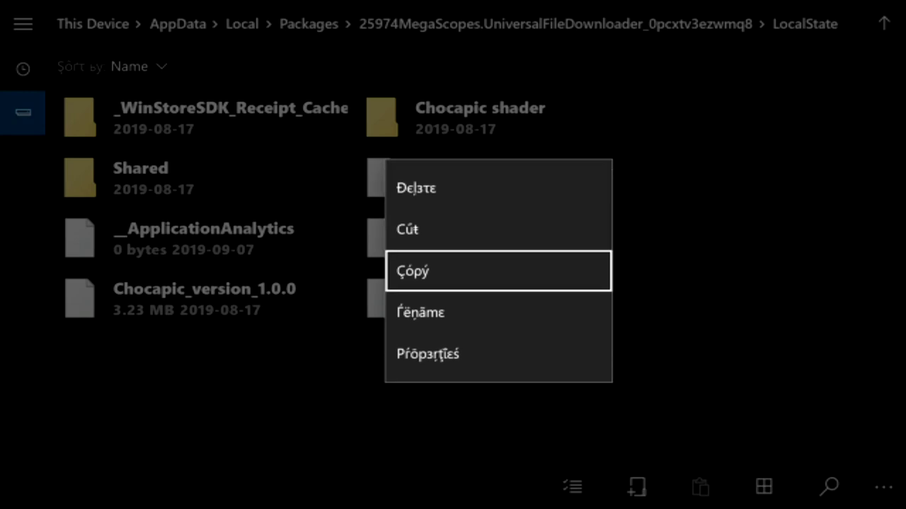
key("Return")
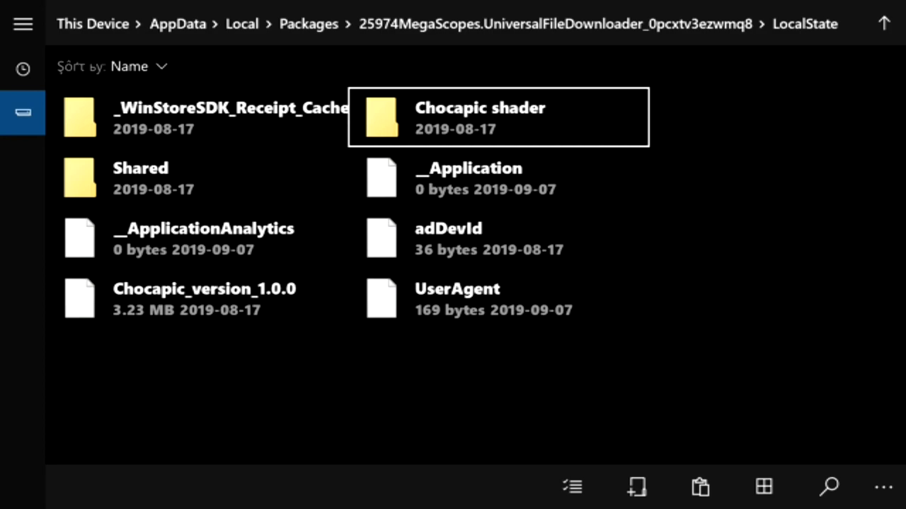
key("Up")
key("Up")
key("Right")
key("Right")
key("Right")
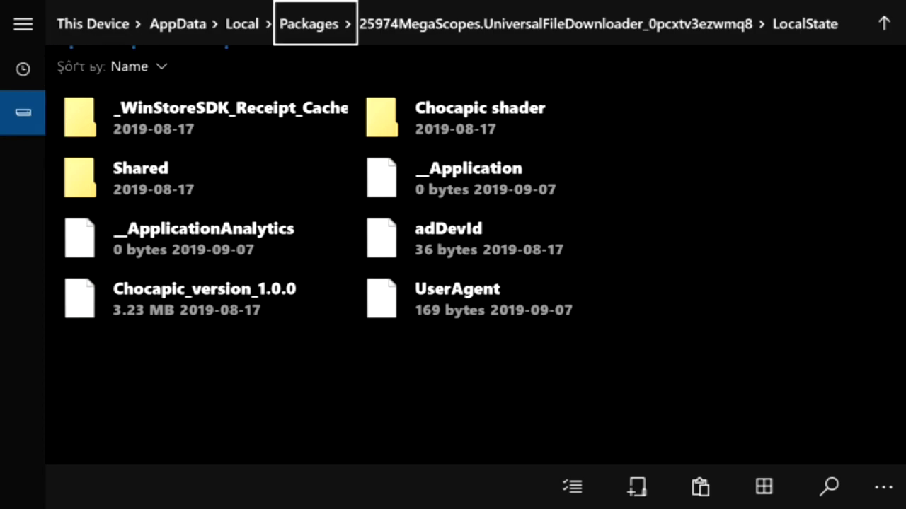
key("Return")
Step: Scroll down through the package folders to the end of the list
key("Right")
key("Down")
key("Down")
key("Left")
key("Down")
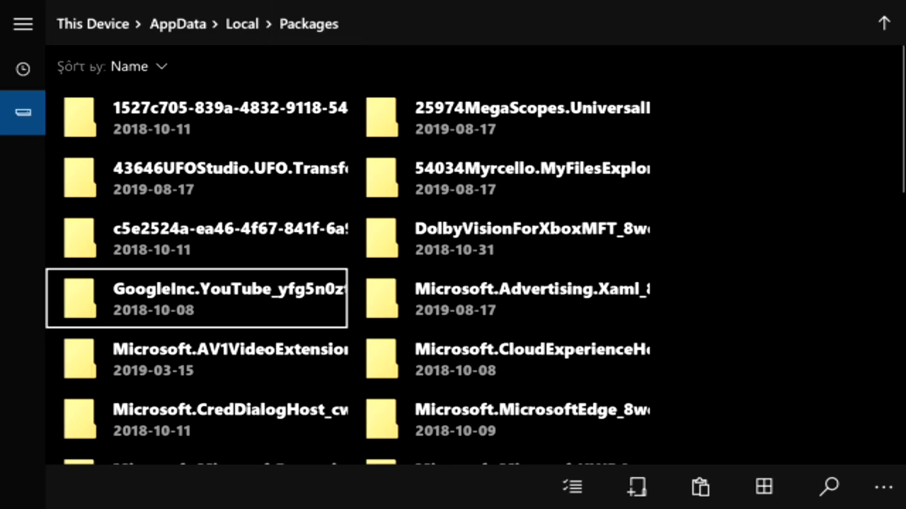
key("Down")
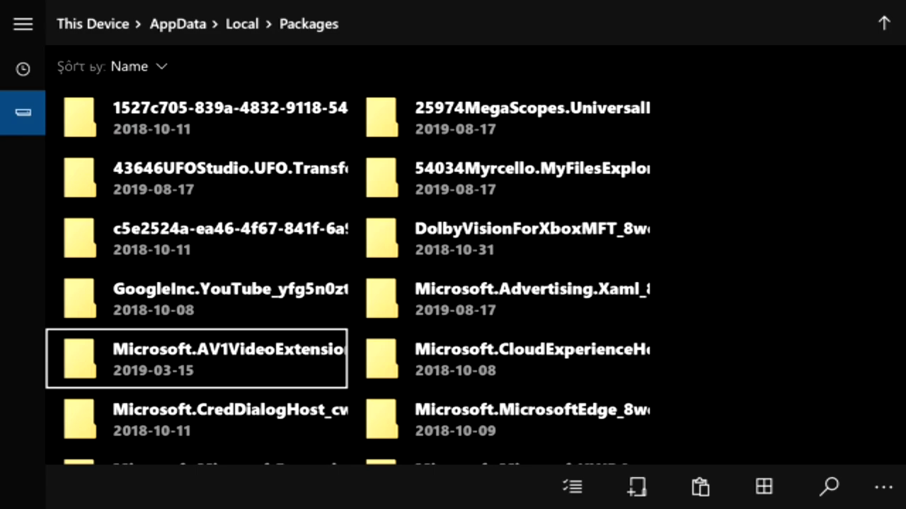
key("Down")
key("Down")
key("Down")
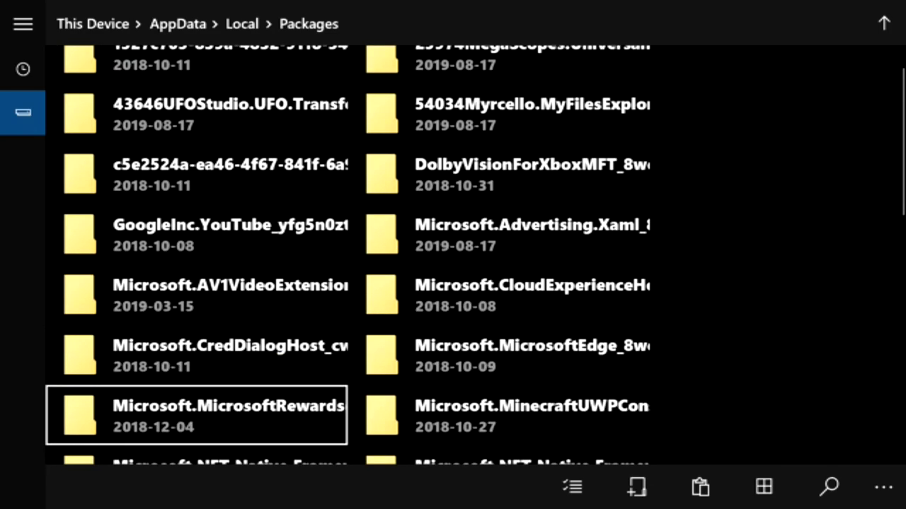
key("Down")
key("Down")
key("Down")
key("Down")
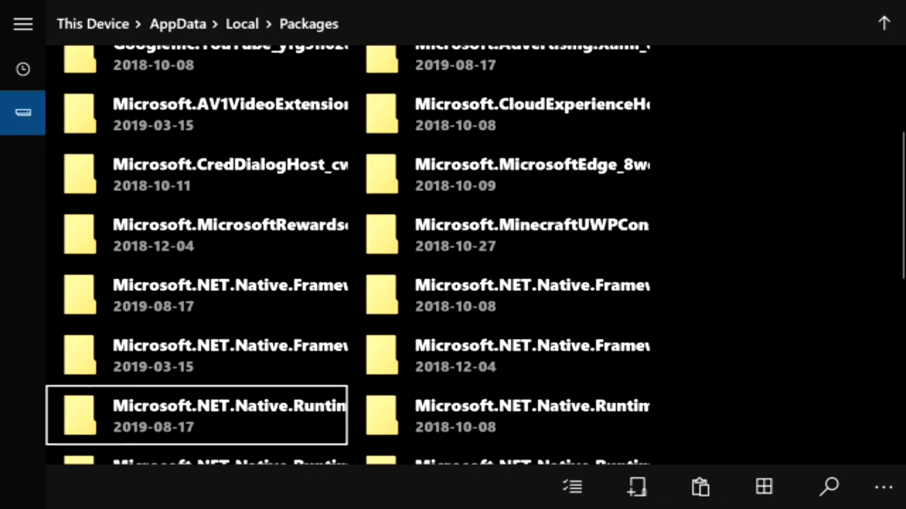
key("Down")
key("Down")
key("Down")
key("Down")
key("Down")
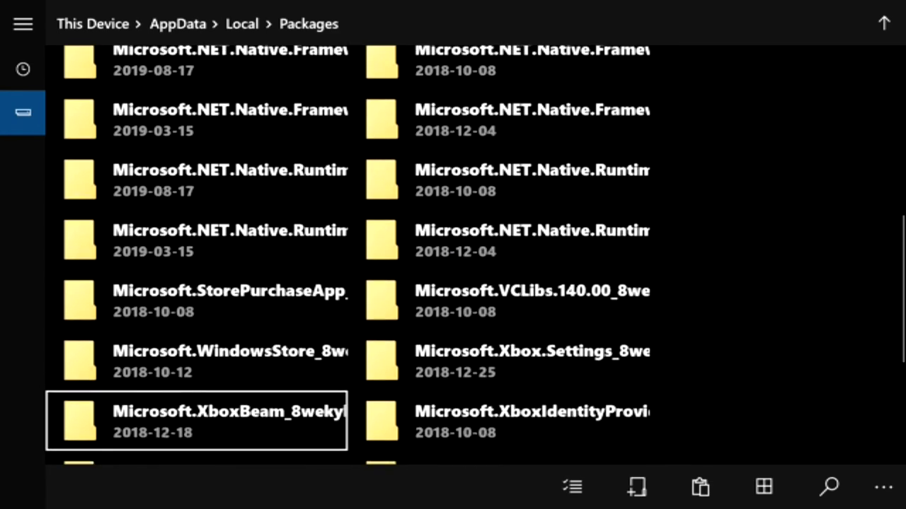
key("Down")
key("Down")
key("Down")
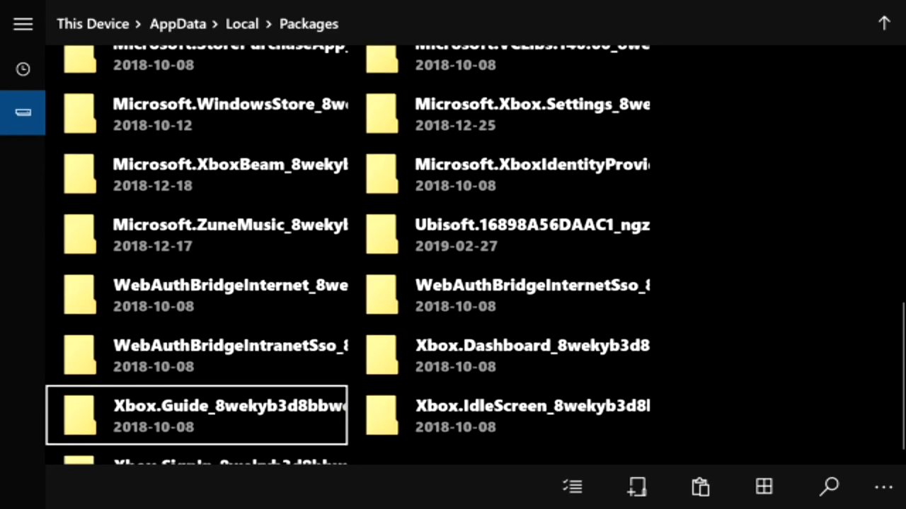
key("Up")
key("Up")
key("Up")
key("Up")
key("Up")
key("Up")
key("Up")
key("Up")
key("Up")
key("Up")
key("Up")
key("Up")
key("Up")
key("Up")
key("Up")
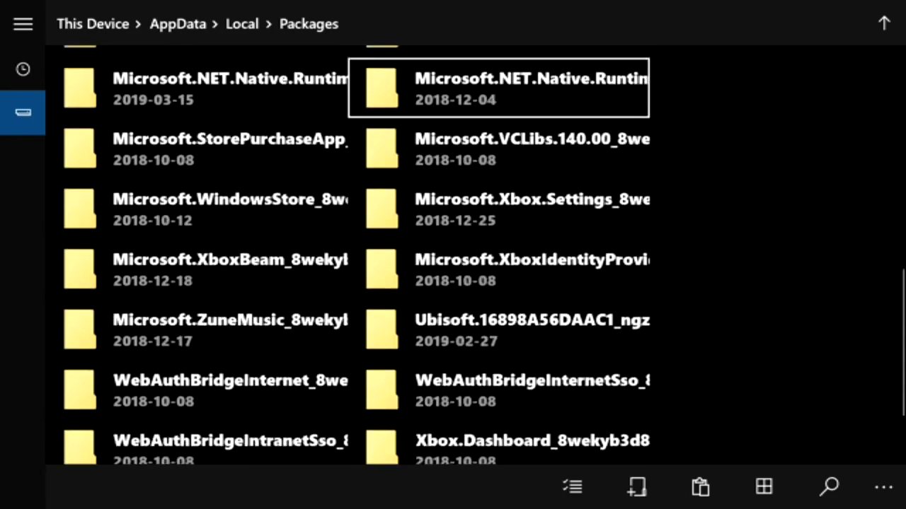
key("Up")
key("Up")
key("Up")
key("Up")
Step: Move from the top of the list down to the MinecraftUWP package folder
key("Down")
key("Right")
key("Down")
key("Left")
key("Right")
key("Left")
key("Down")
key("Right")
key("Left")
key("Down")
key("Right")
key("Down")
key("Left")
key("Down")
key("Right")
key("Down")
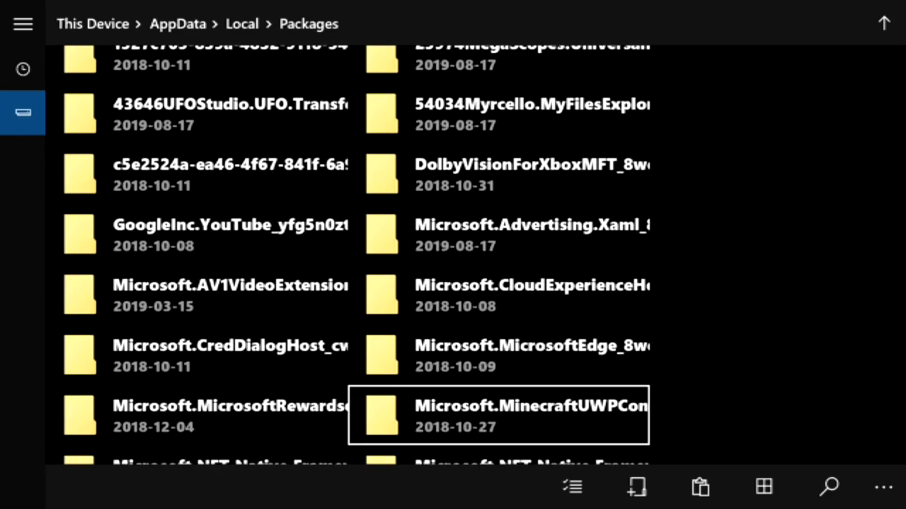